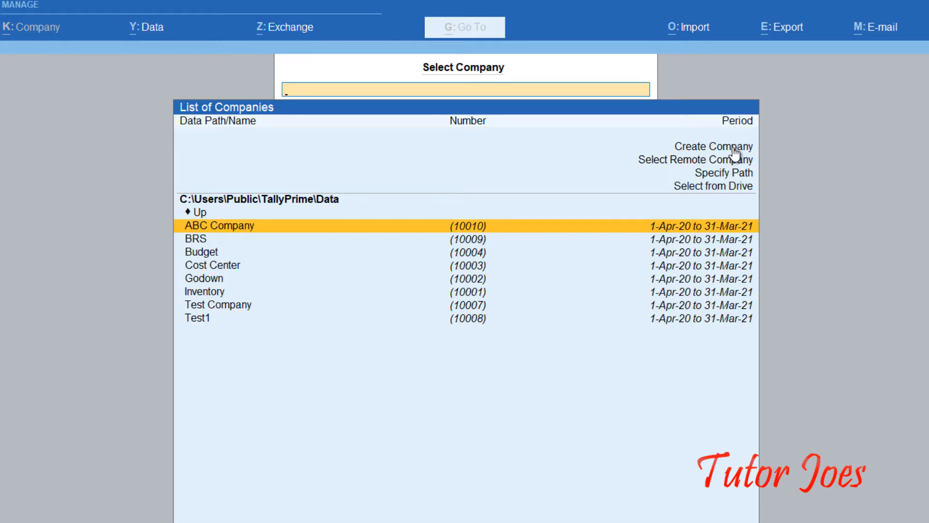
Pick the BRS company from the List of Companies.
click(207, 244)
Load the BRS company and start a blank Company Creation form from the Company menu.
click(205, 241)
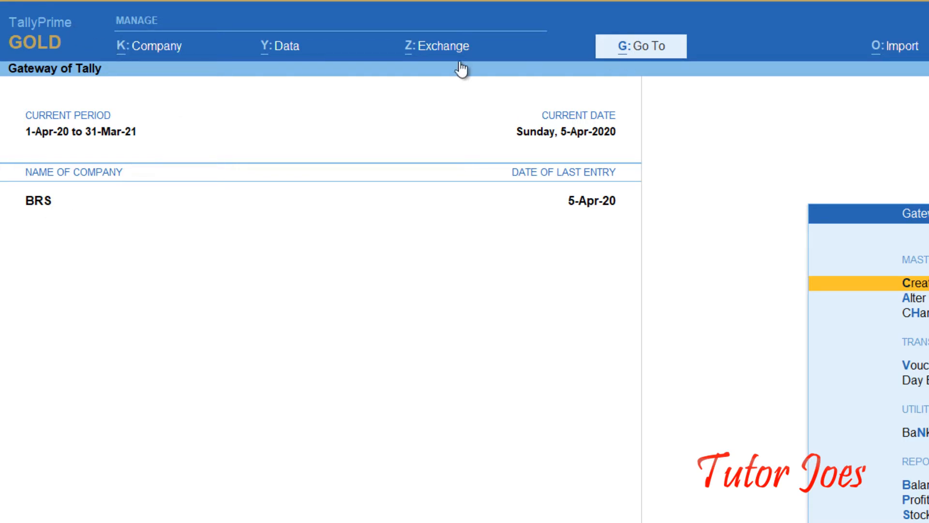
click(151, 46)
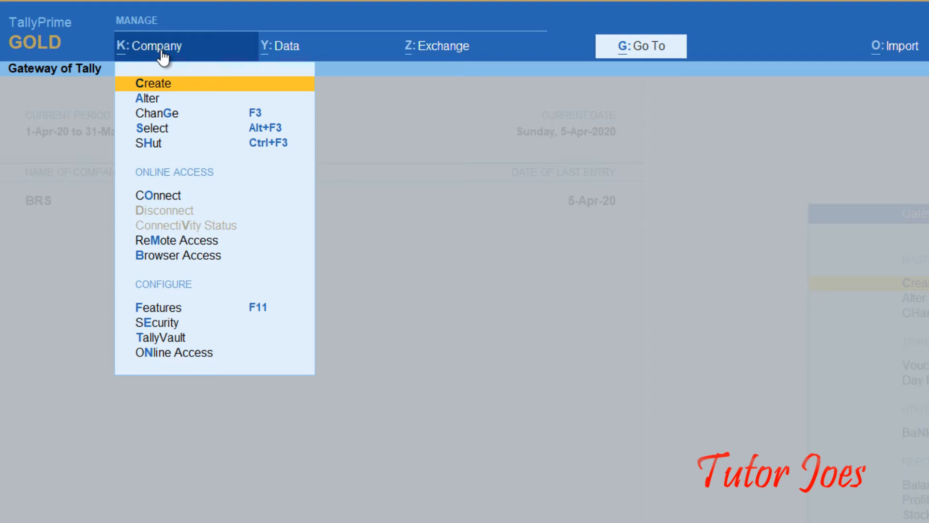
click(139, 85)
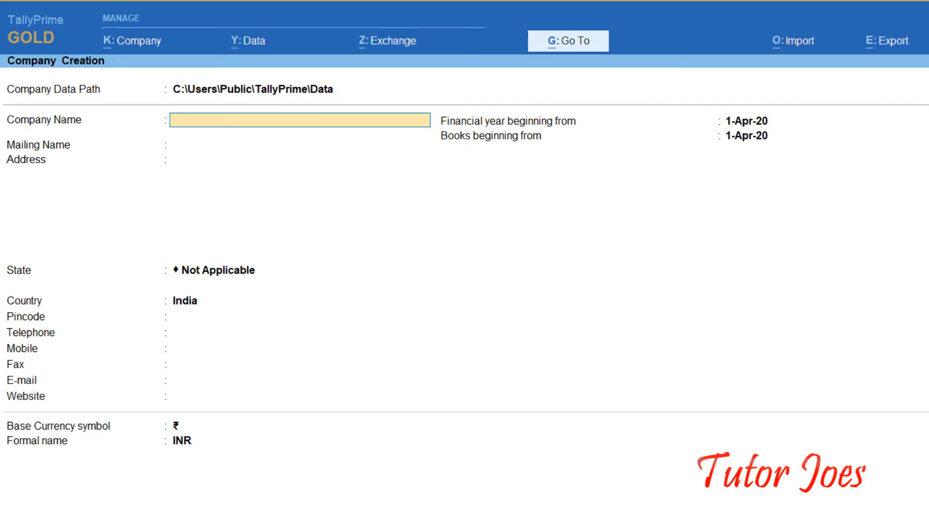
Set TallyVault, User Access Control and Additional Base Currency to Yes in the F12 configuration.
key(F12)
key(F12)
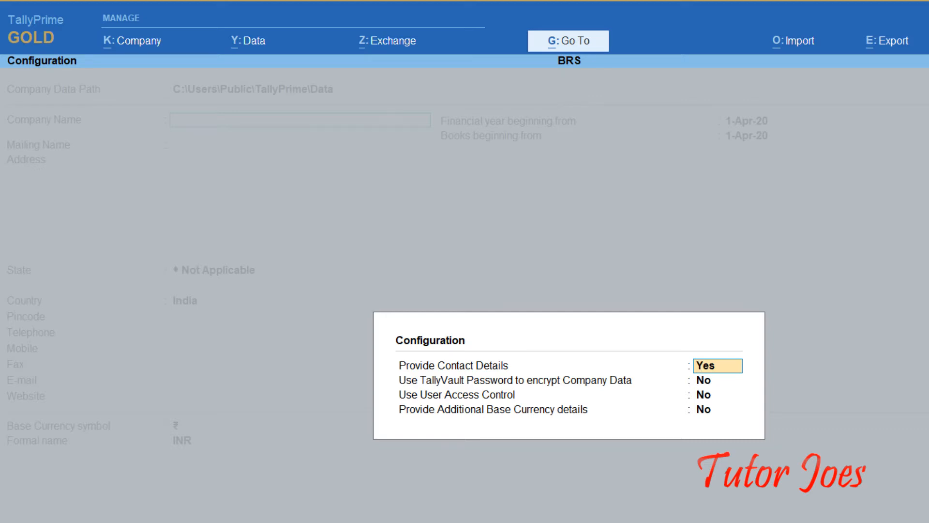
key(Return)
text(ye)
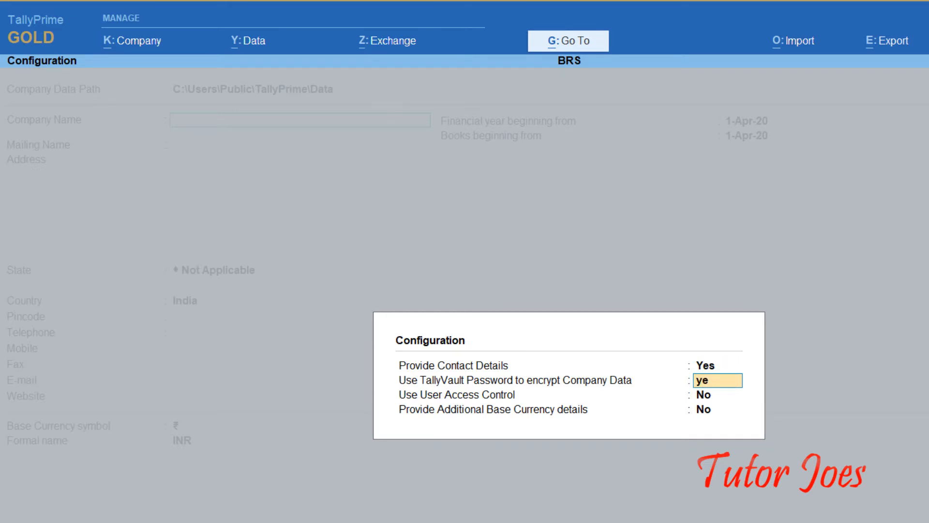
key(Return)
text(ye)
key(Return)
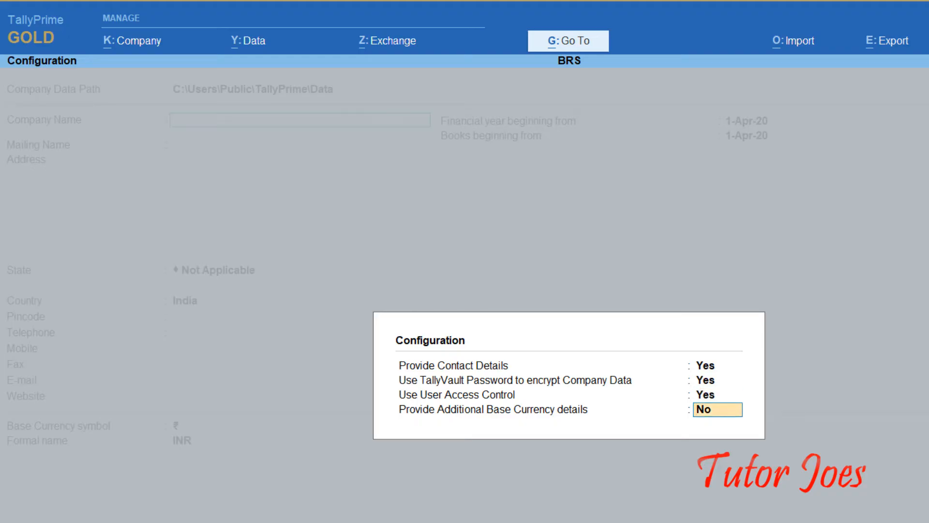
text(yes)
key(Return)
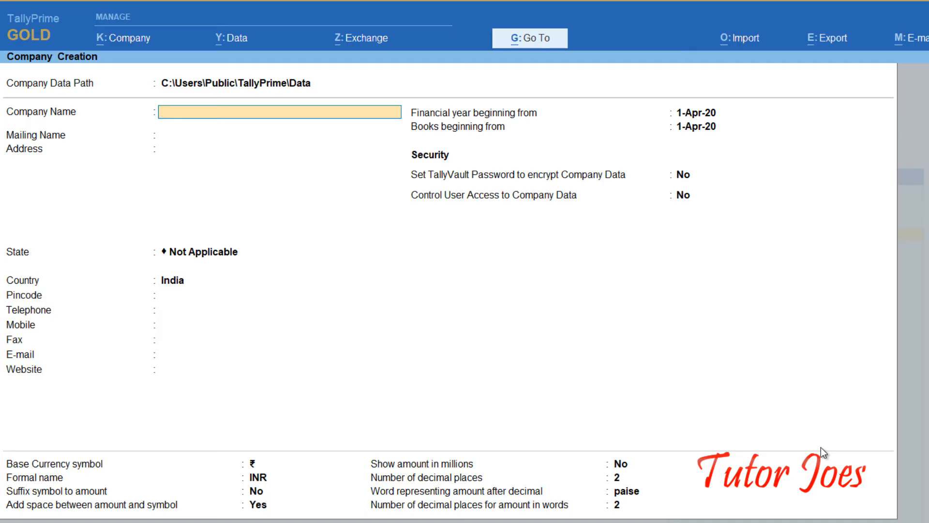
Name the company 'Tutor Joes Computer Education' with mailing name 'Tutor Joes'.
text(T)
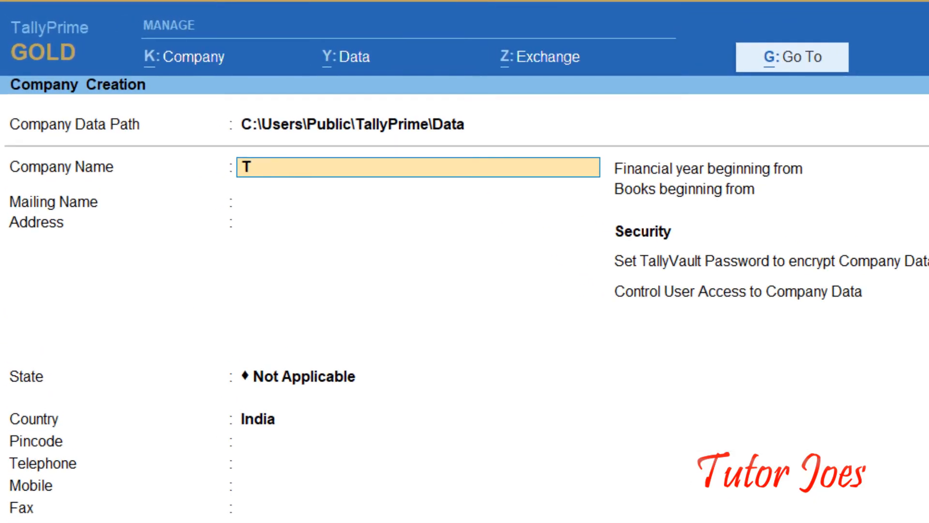
text(utorjoe)
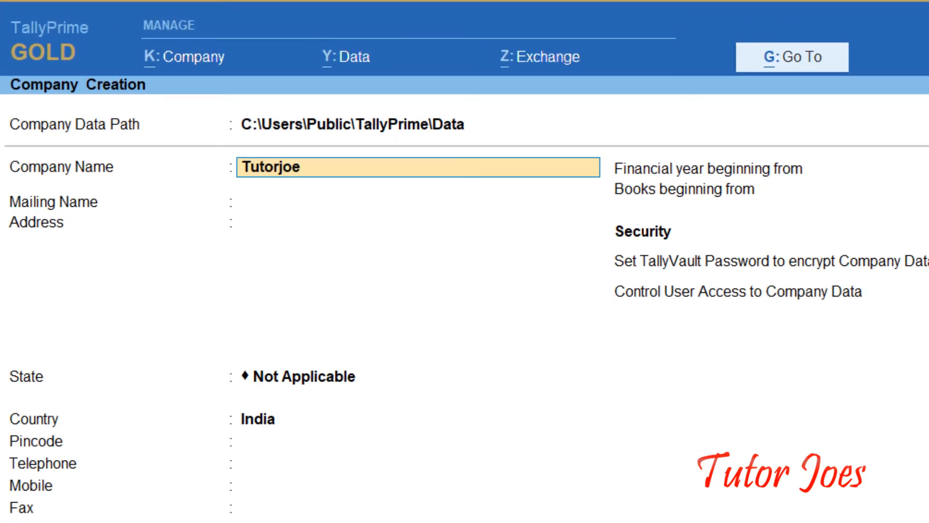
key(BackSpace)
key(BackSpace)
key(BackSpace)
text(Joes Comp)
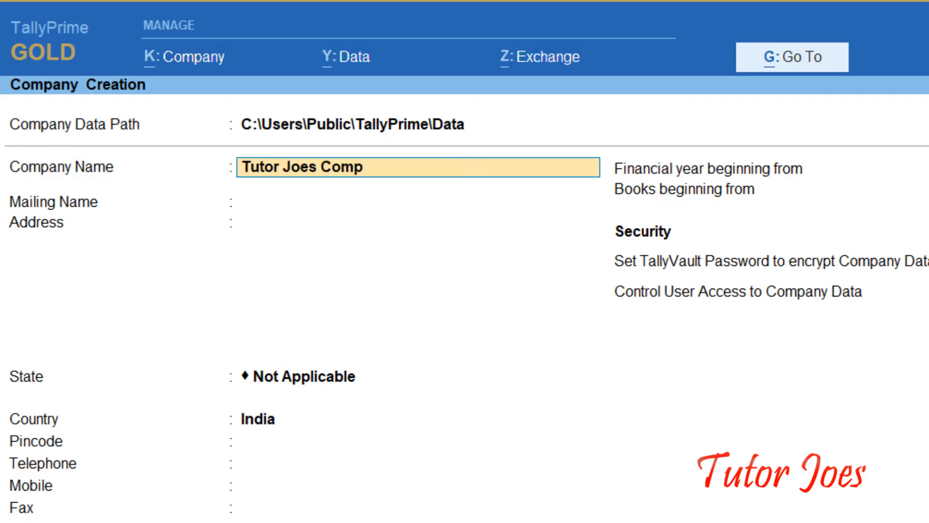
text(uter Ed)
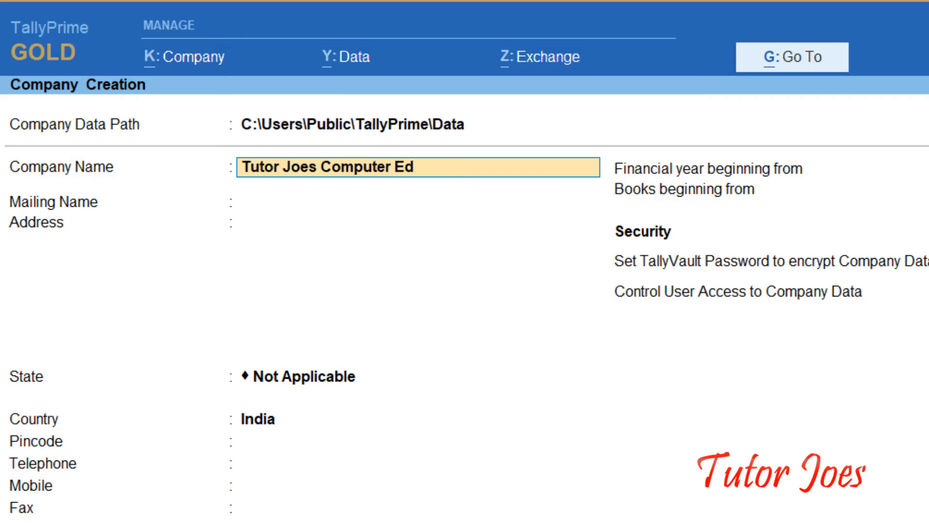
text(ucation)
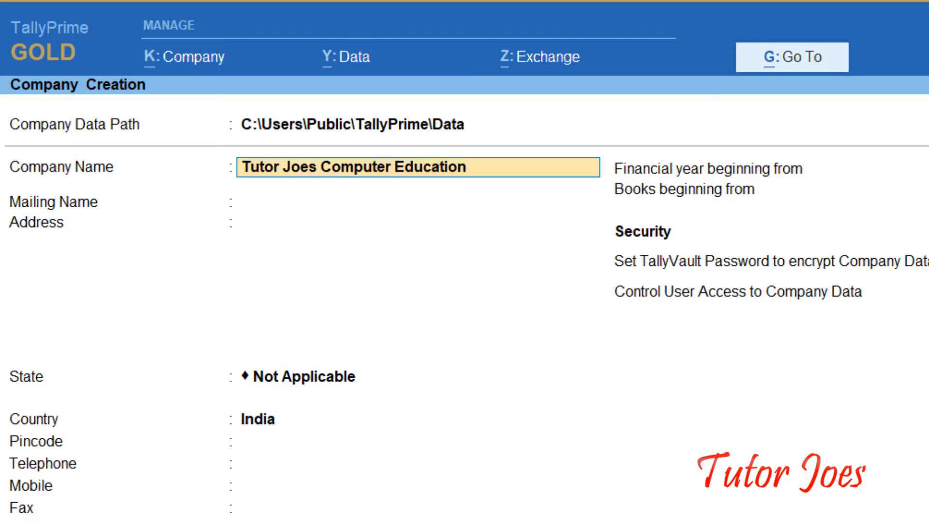
key(Return)
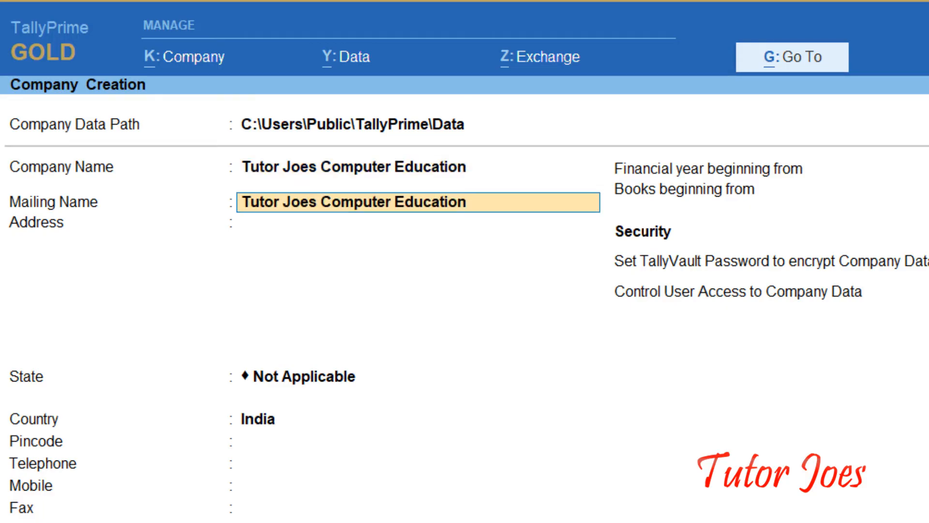
key(BackSpace)
key(BackSpace)
key(BackSpace)
key(BackSpace)
key(BackSpace)
key(BackSpace)
key(BackSpace)
key(BackSpace)
key(BackSpace)
key(BackSpace)
key(BackSpace)
key(BackSpace)
key(BackSpace)
key(BackSpace)
key(BackSpace)
key(BackSpace)
key(BackSpace)
key(BackSpace)
key(BackSpace)
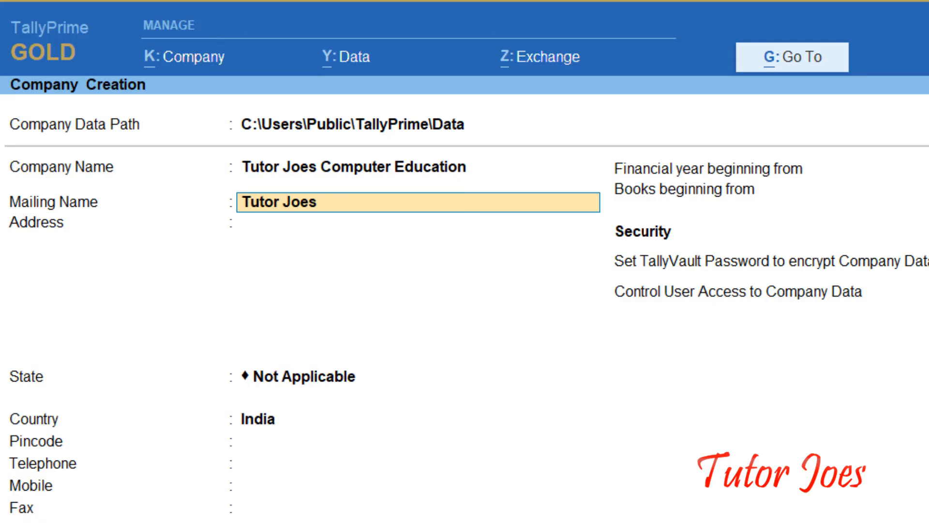
key(Return)
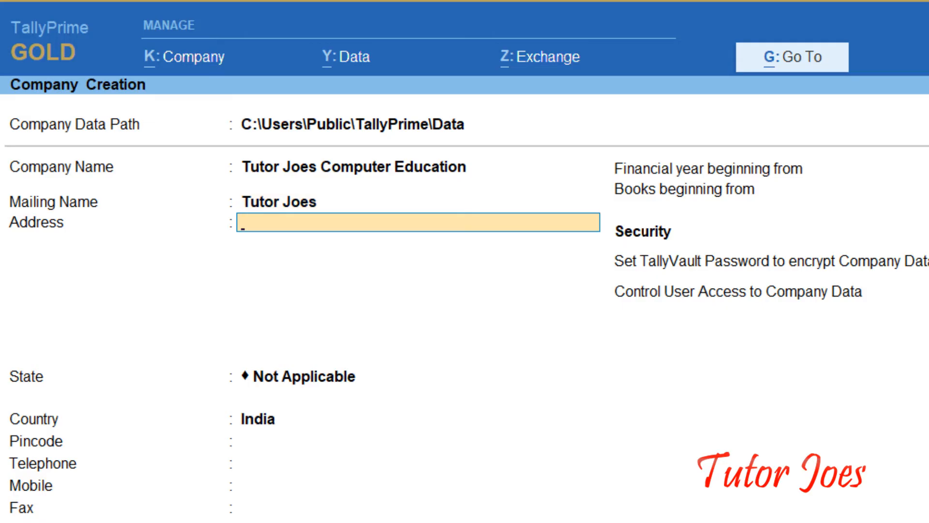
Enter the company's four-line postal address.
text(Vijaya Sre)
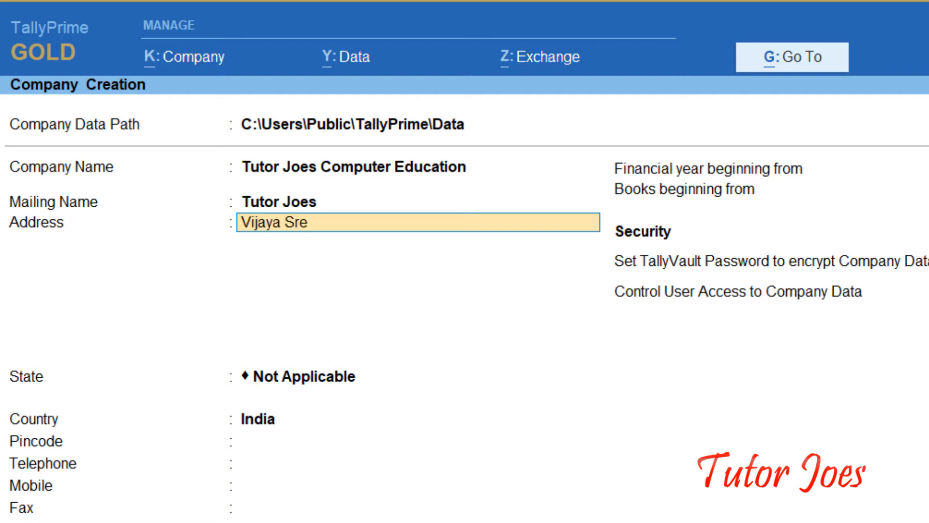
text(e b)
key(BackSpace)
text(Towers)
key(Return)
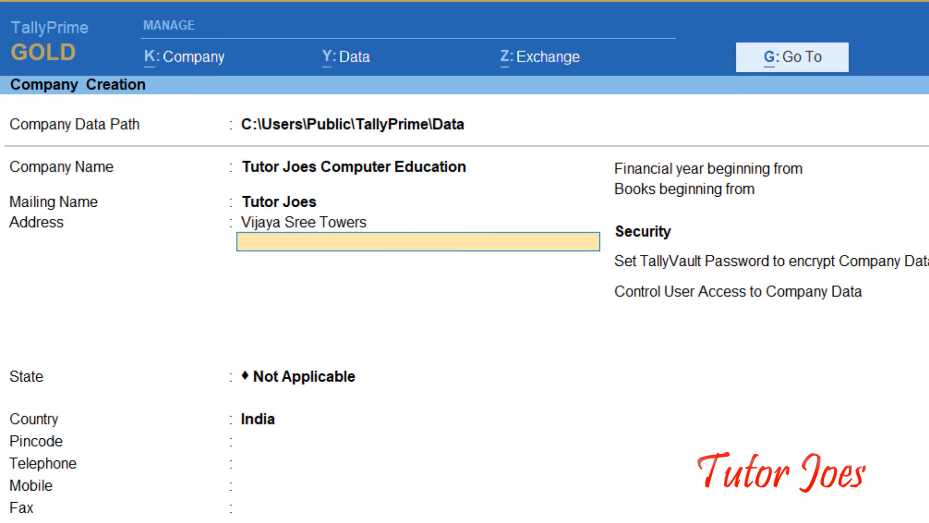
text(Vincent Bus S)
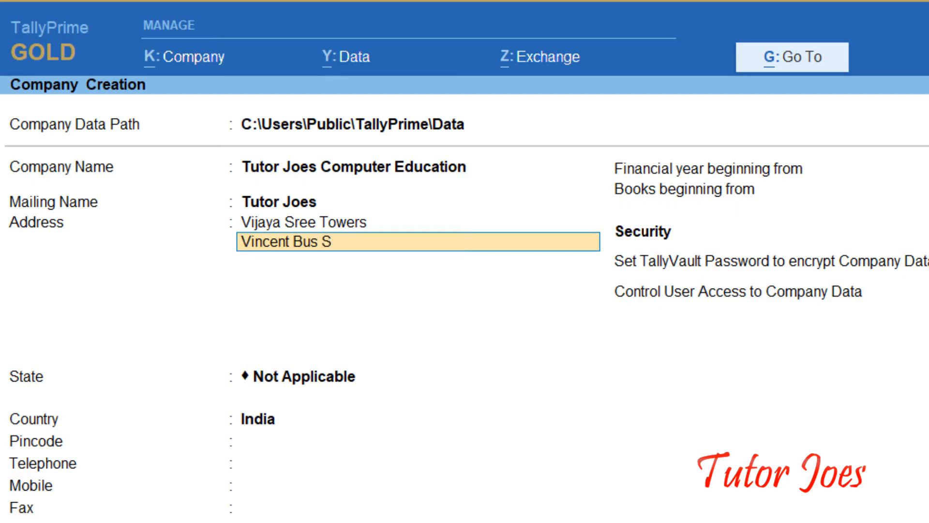
text(top Opp)
key(Return)
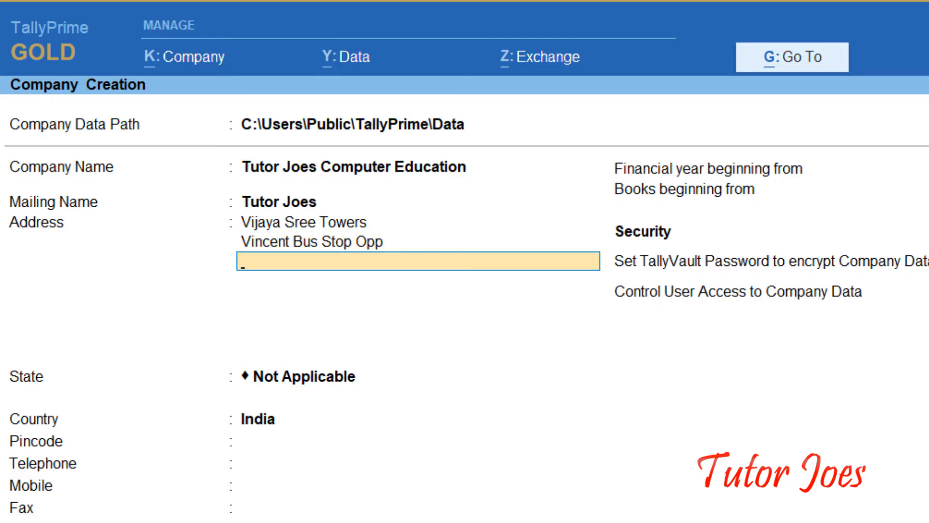
text(Cherry)
text(Roa)
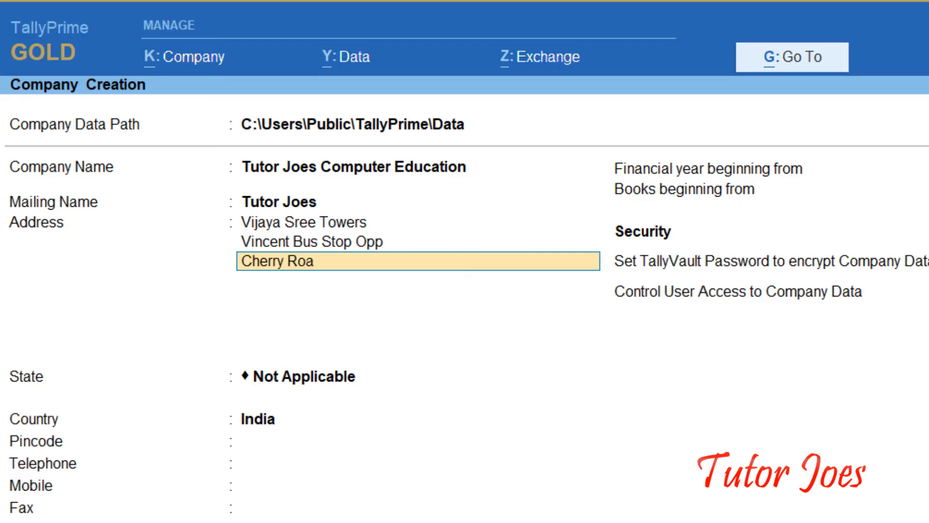
text(d)
key(Return)
text(Salem)
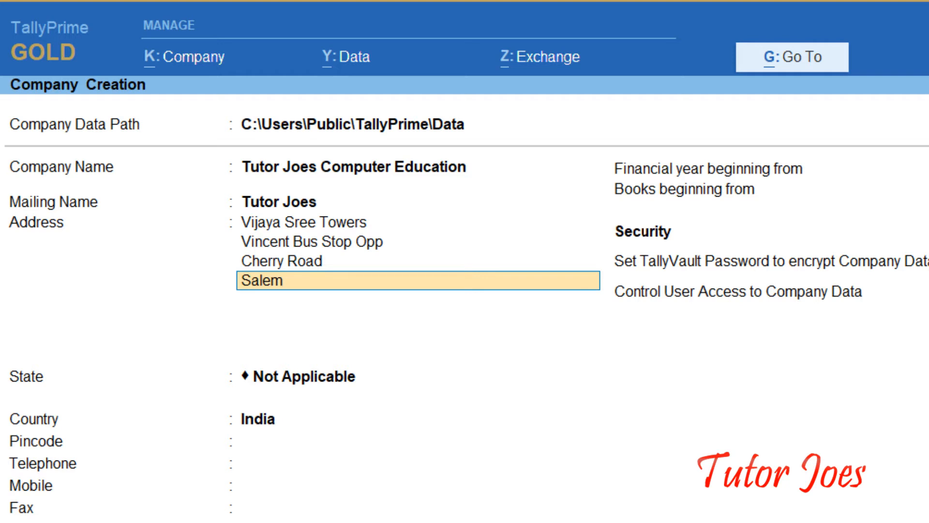
key(Return)
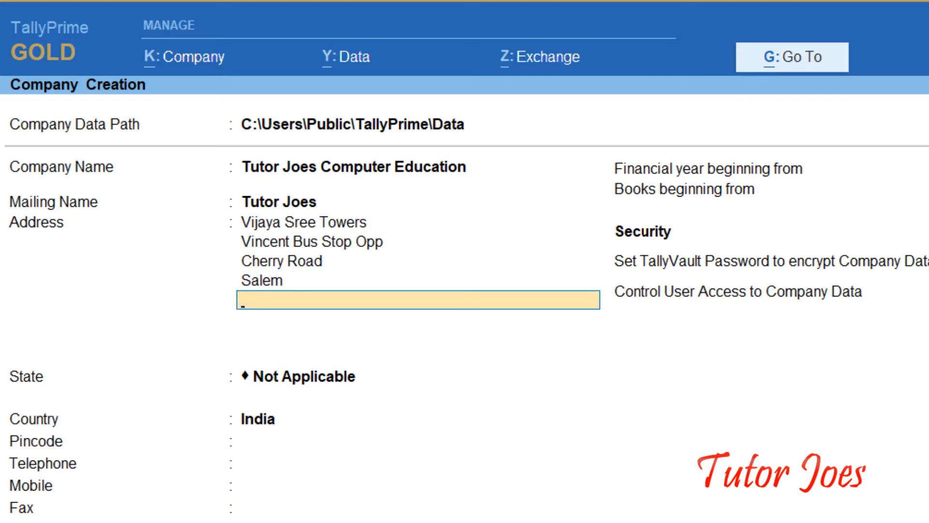
key(Return)
Set the company's State to Tamil Nadu from the List of States.
text(T)
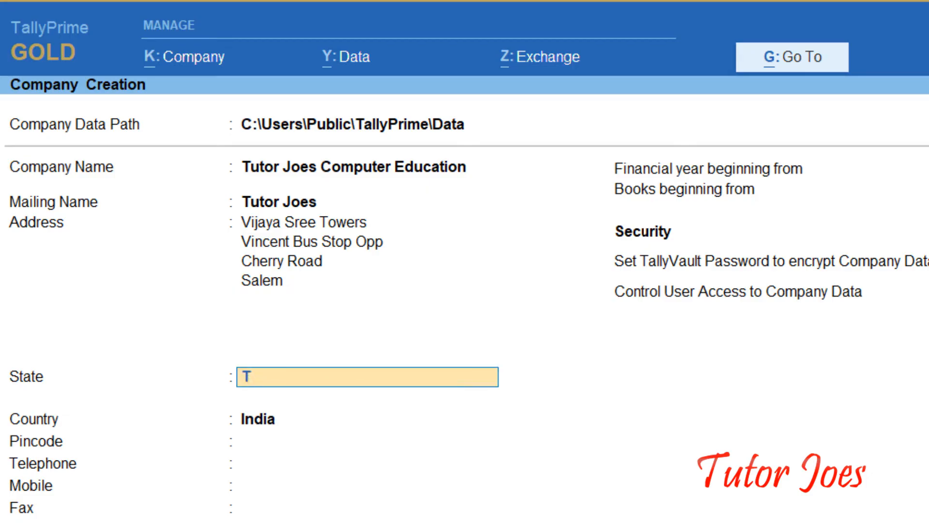
text(am)
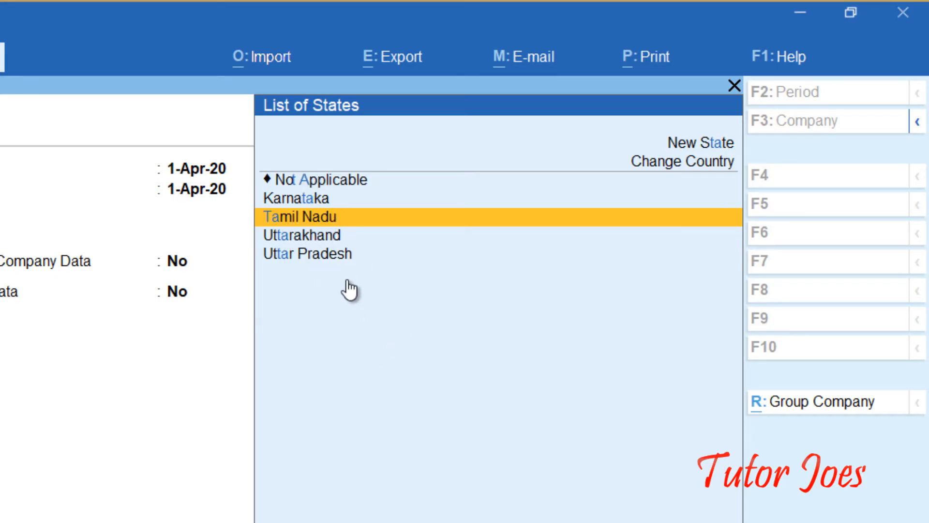
click(307, 218)
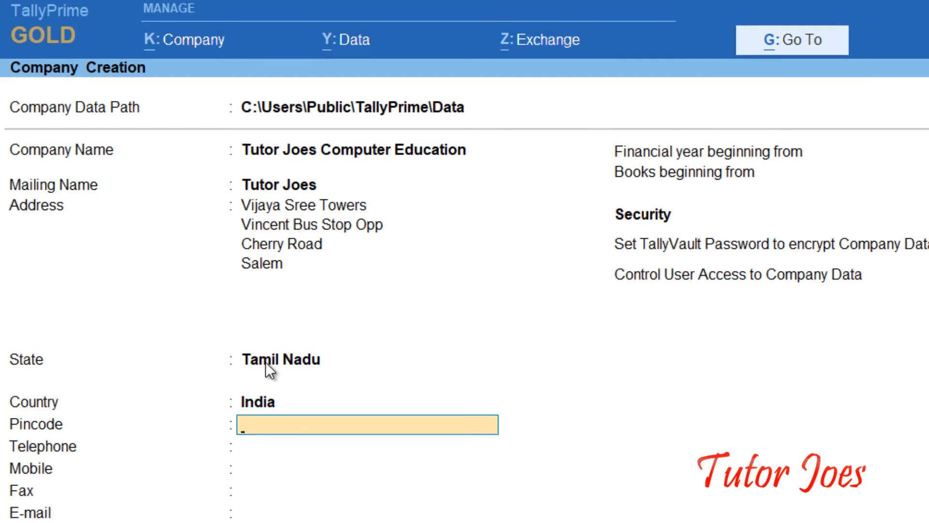
Enter the company's pincode, telephone number and mobile number.
text(636007)
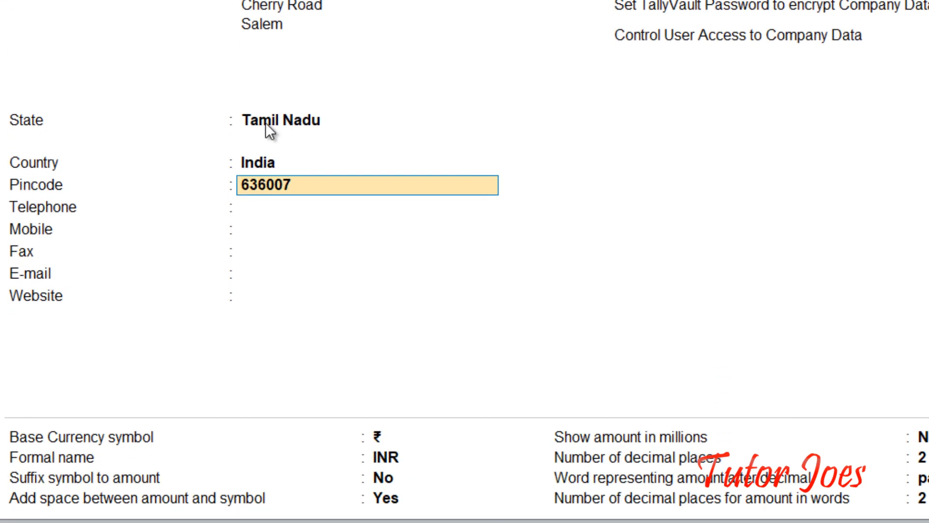
key(Return)
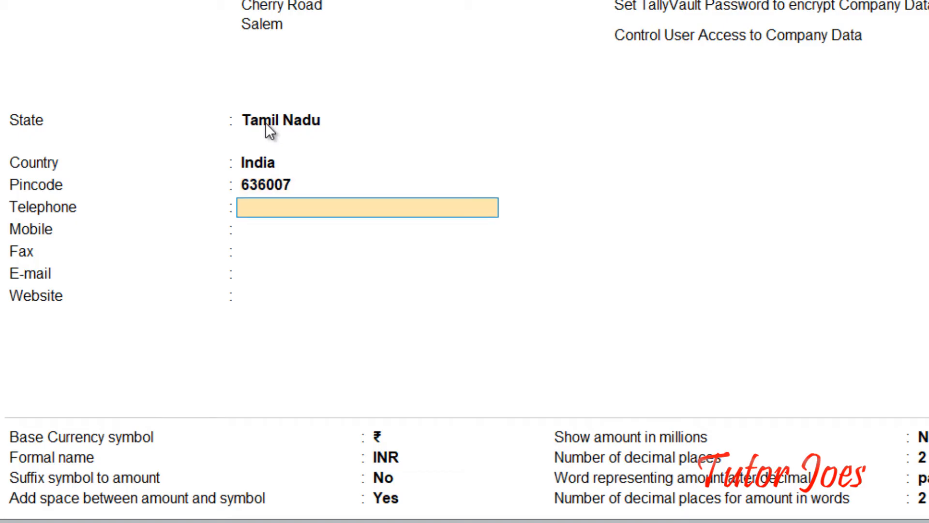
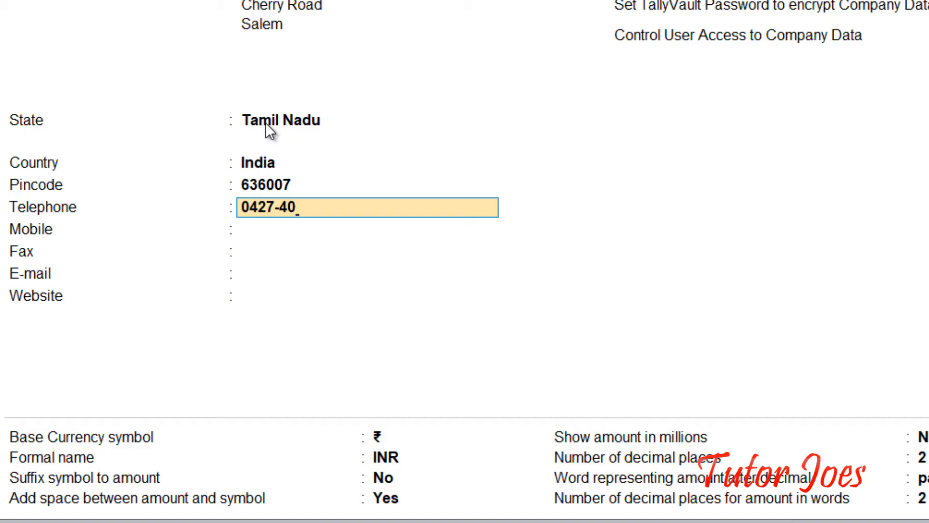
key(Return)
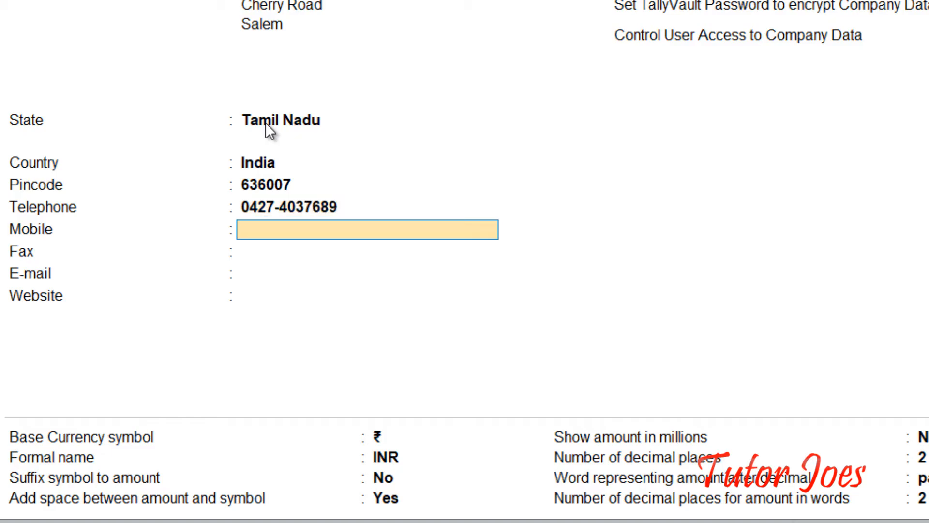
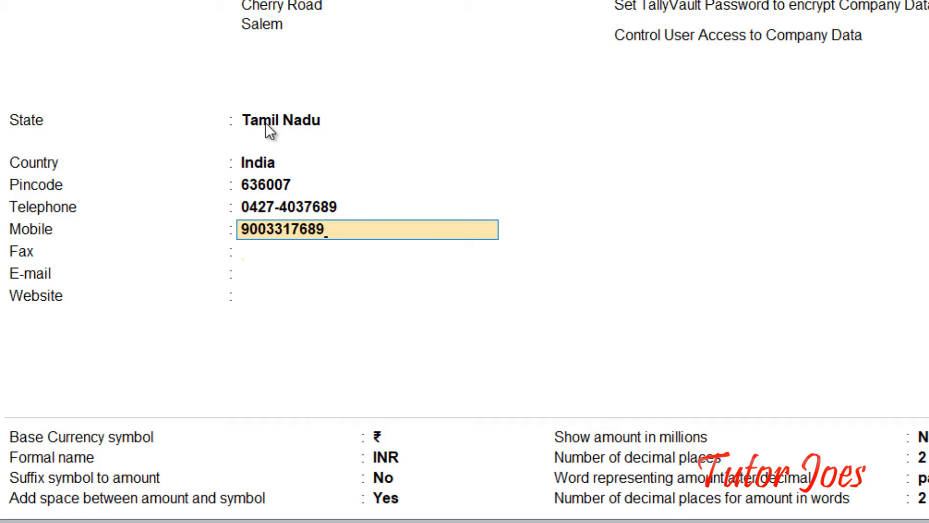
key(Return)
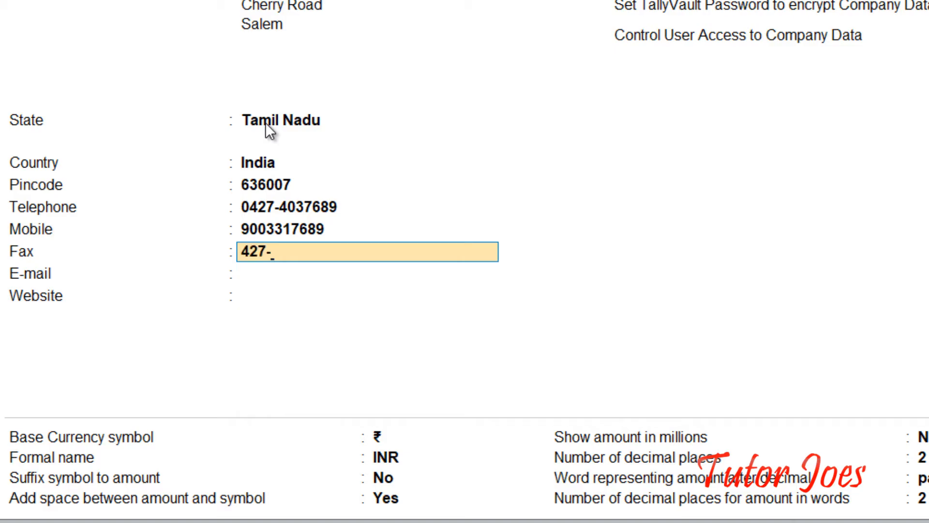
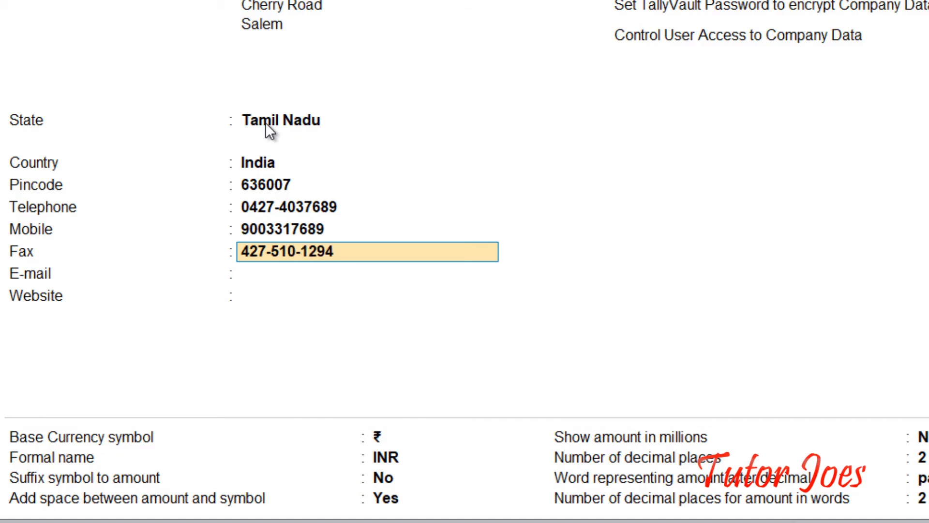
key(Return)
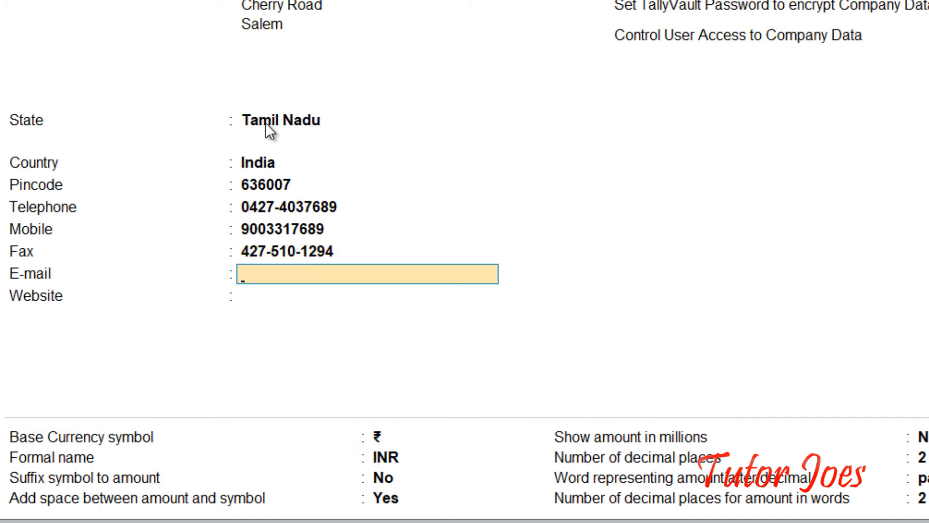
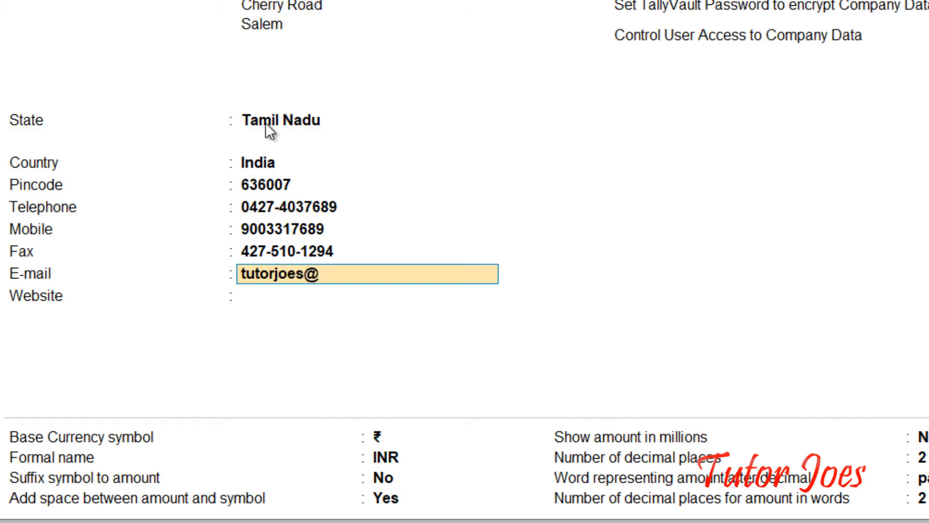
key(Return)
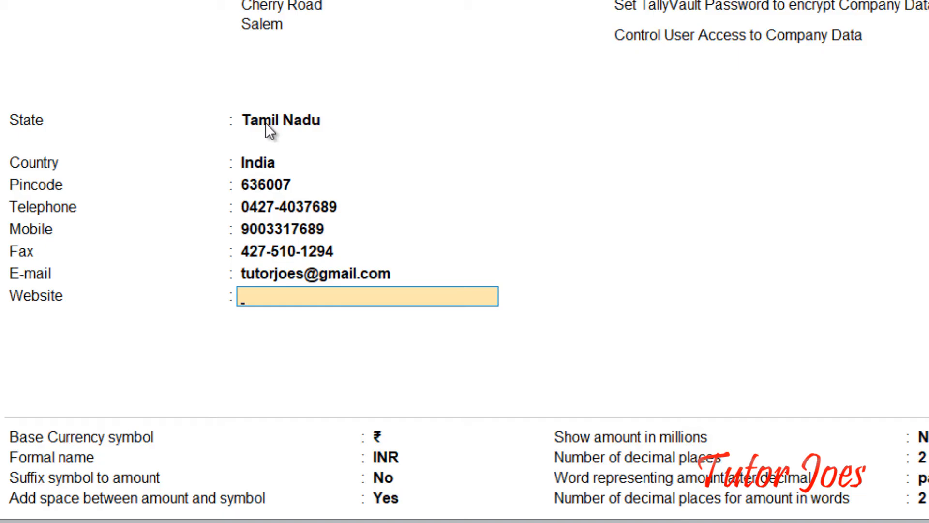
text(www.tutorjoes)
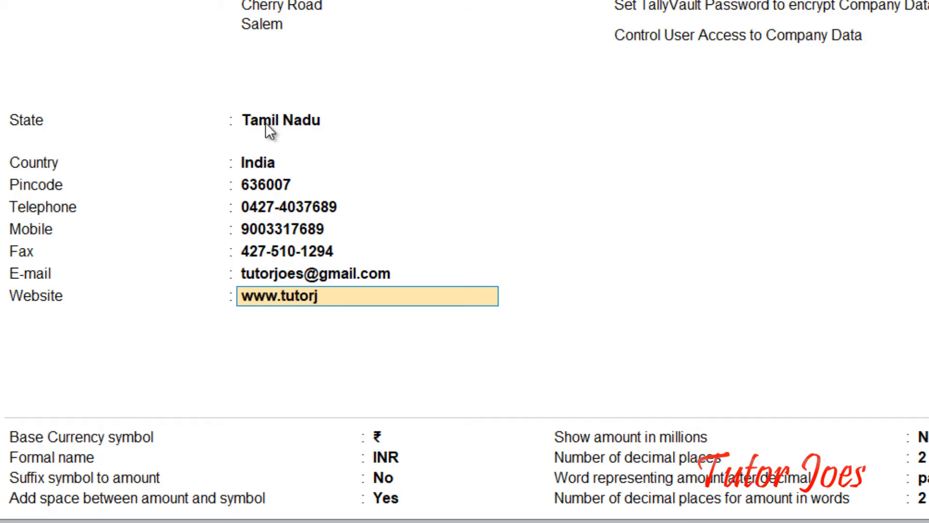
text(.in)
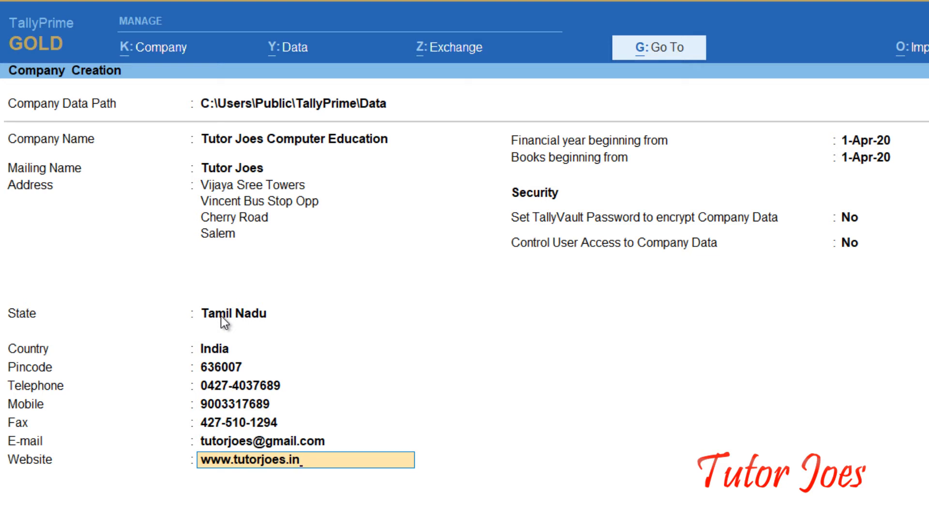
Keep the 1-Apr-20 financial year, security options at No and INR defaults, reaching the Accept prompt.
key(Return)
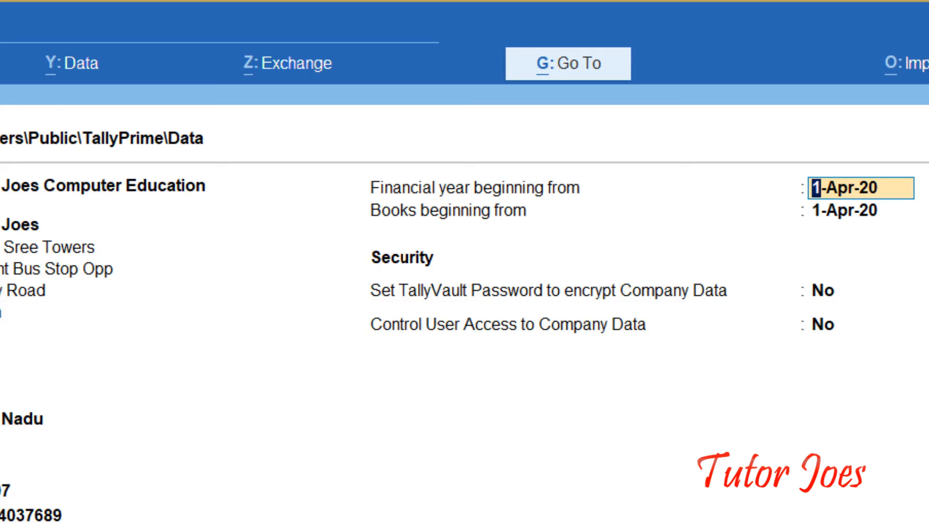
key(Return)
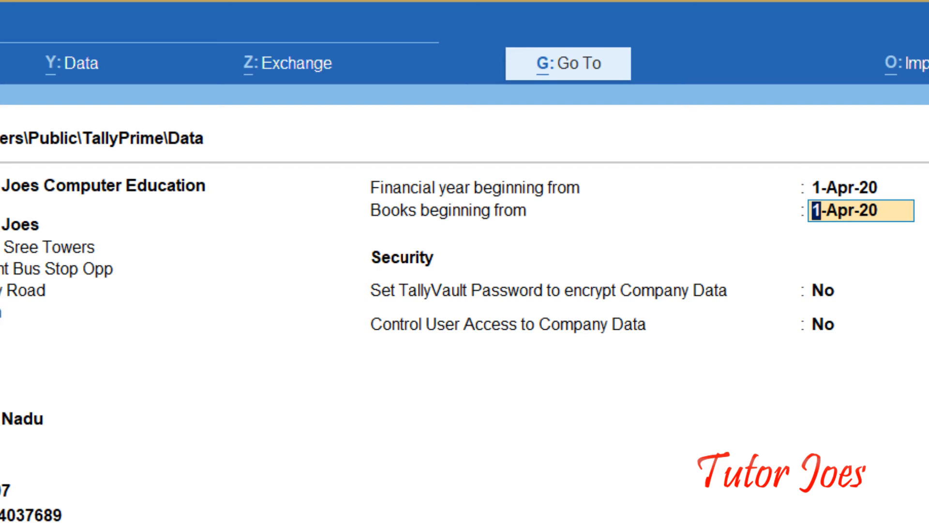
key(Return)
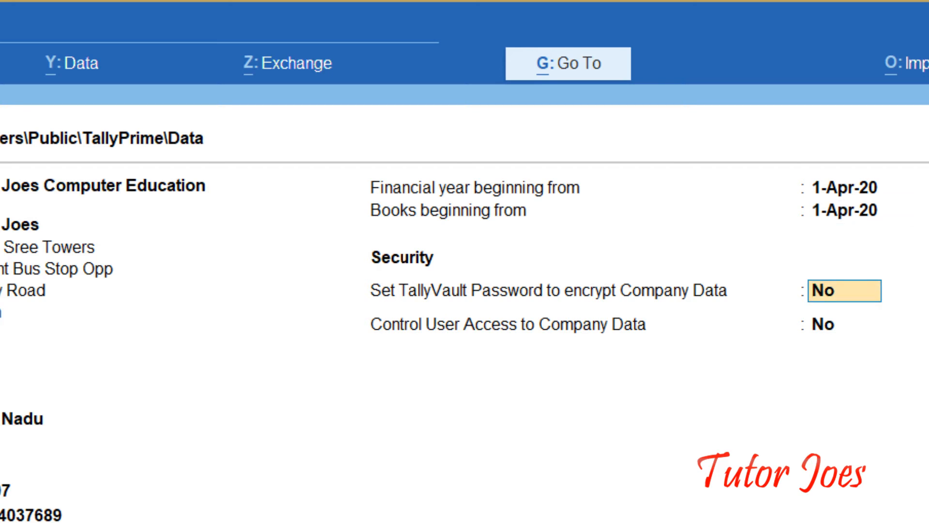
key(Return)
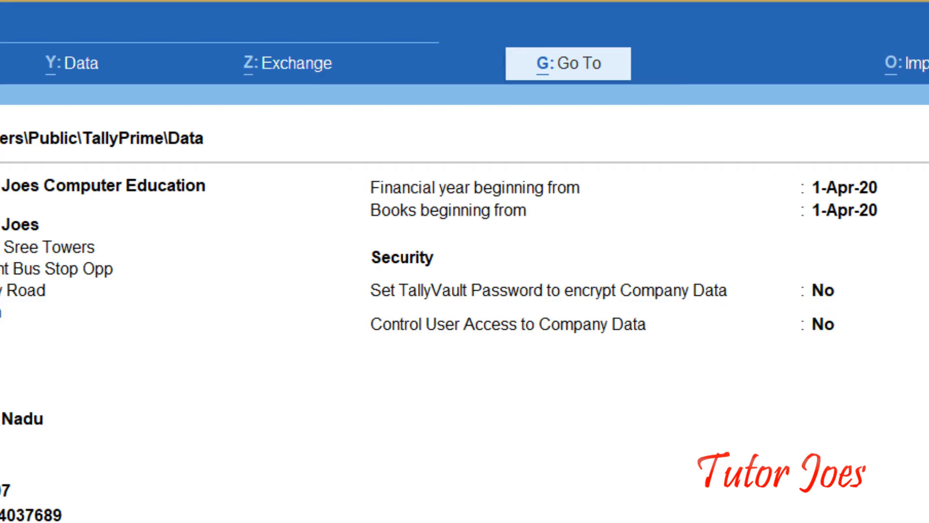
key(Return)
key(Return)
key(Return)
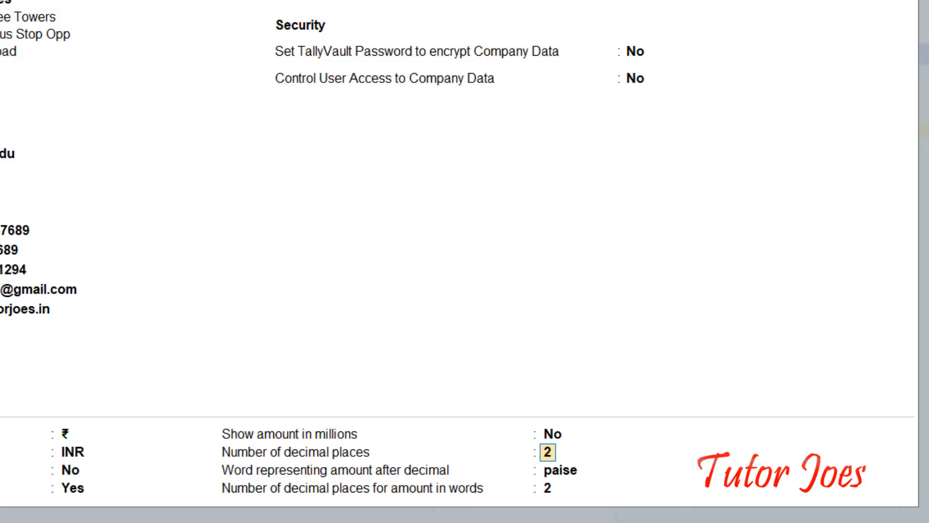
key(Return)
key(Return)
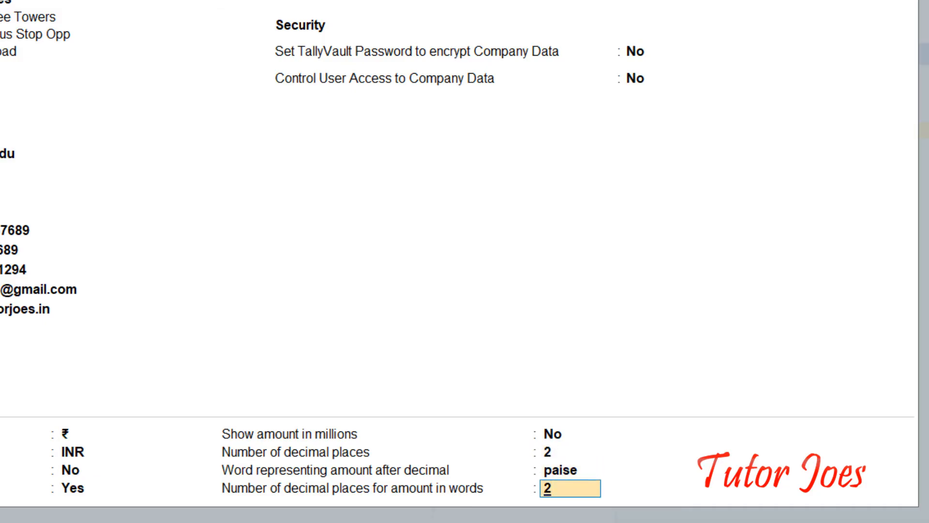
key(Return)
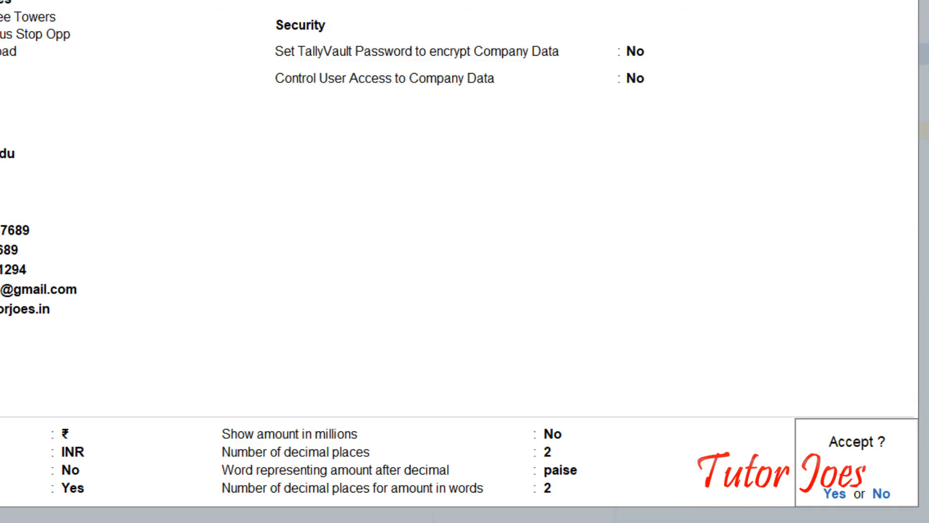
Accept with Yes to create Tutor Joes Computer Education.
key(y)
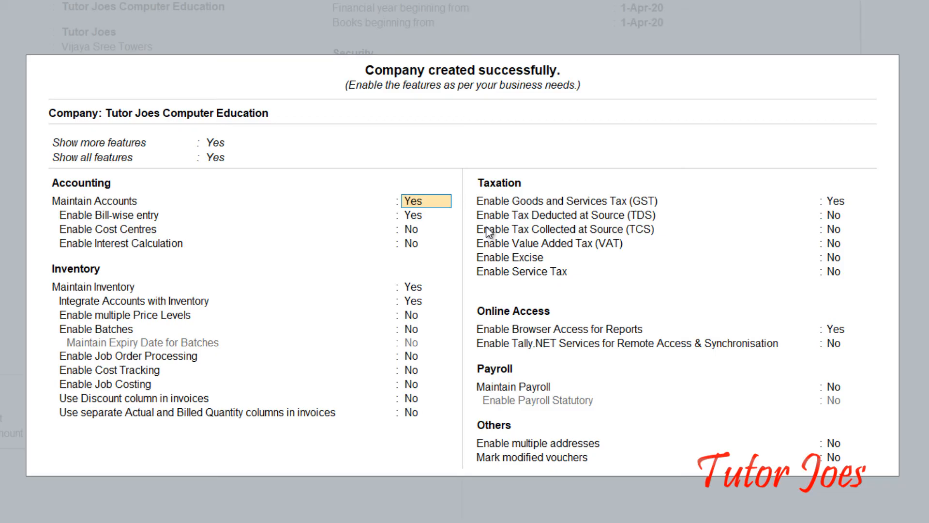
Set Enable Goods and Services Tax to No and accept the company feature settings.
key(Return)
key(Return)
key(Return)
key(Return)
key(Return)
key(Return)
key(Return)
key(Return)
key(Return)
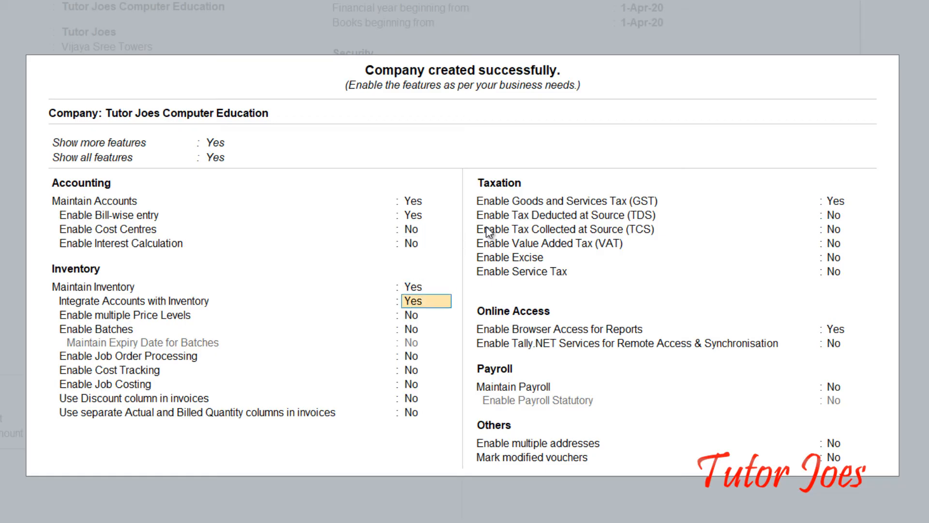
key(Return)
key(Return)
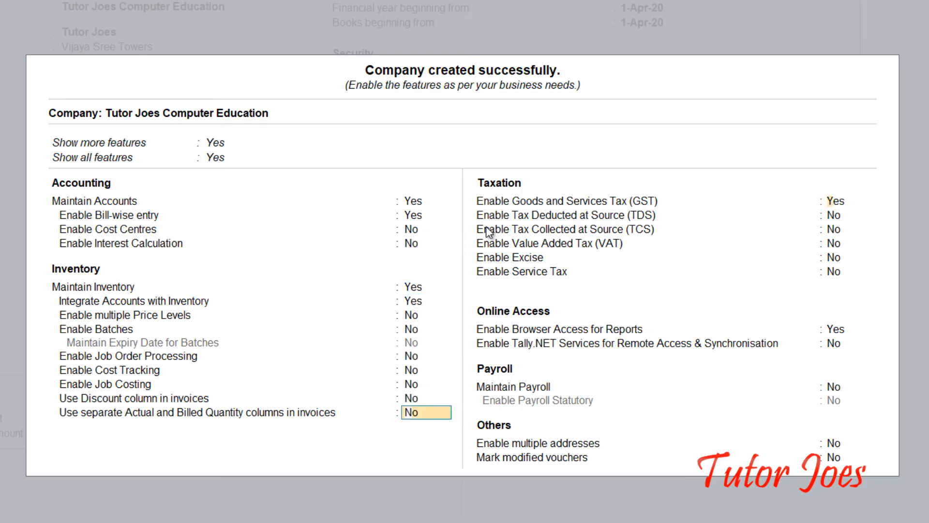
key(Return)
text(n)
key(Return)
key(Return)
key(Return)
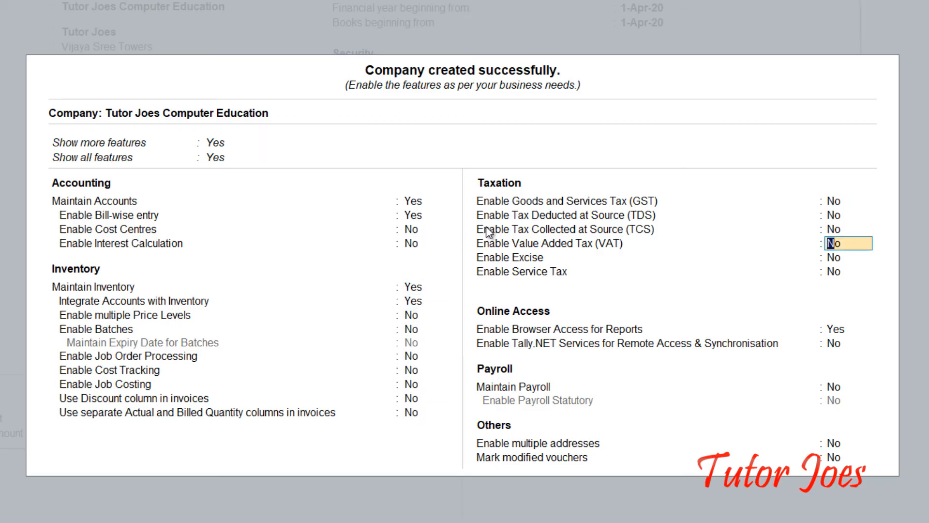
key(Return)
key(Return)
key(Return)
key(Return)
key(Return)
key(Return)
key(Return)
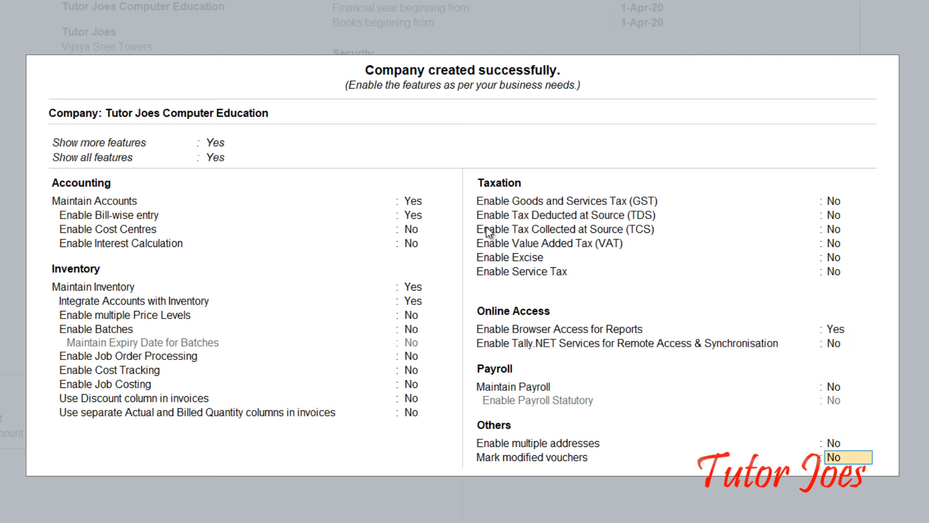
key(Return)
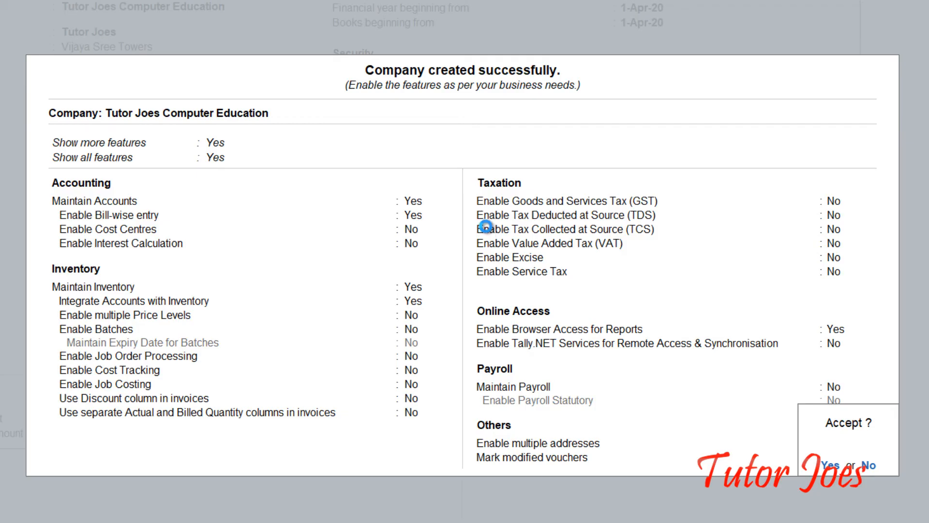
key(Return)
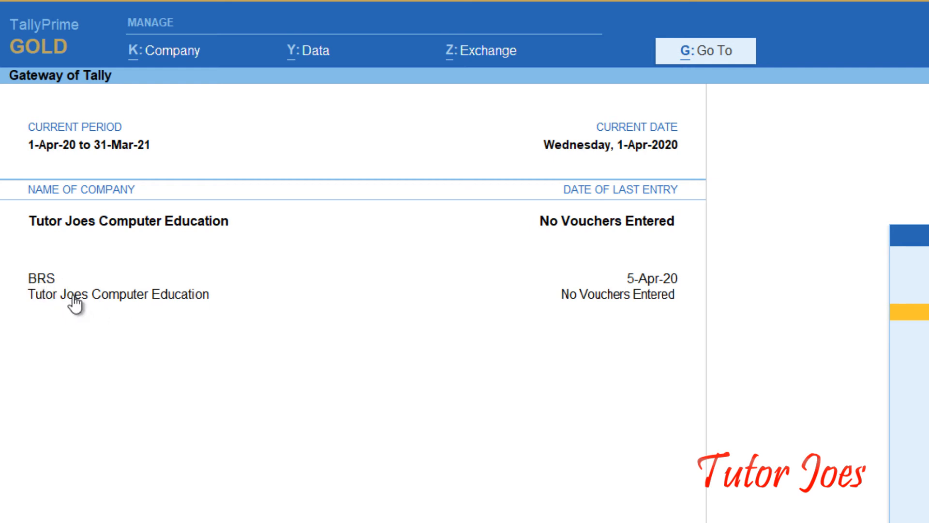
Make BRS current, then Tutor Joes Computer Education, and bring up the K: Company menu.
click(41, 283)
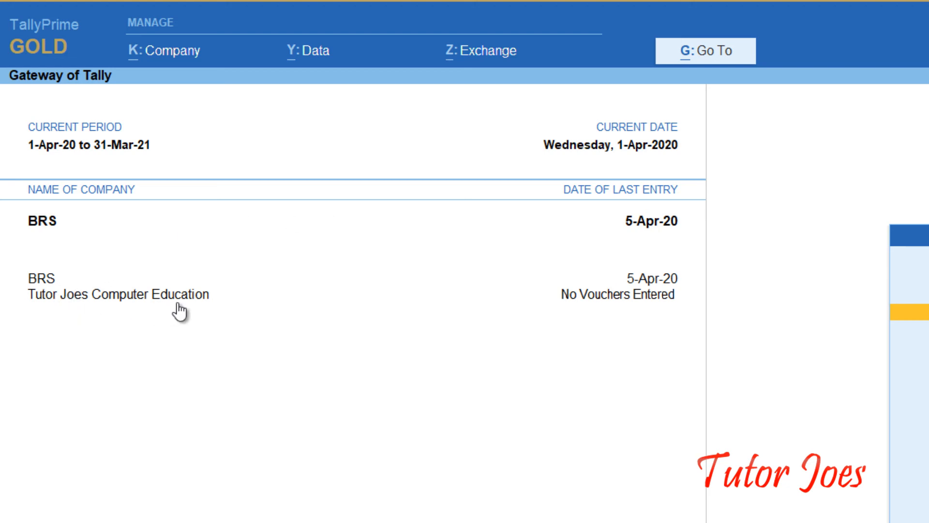
click(97, 295)
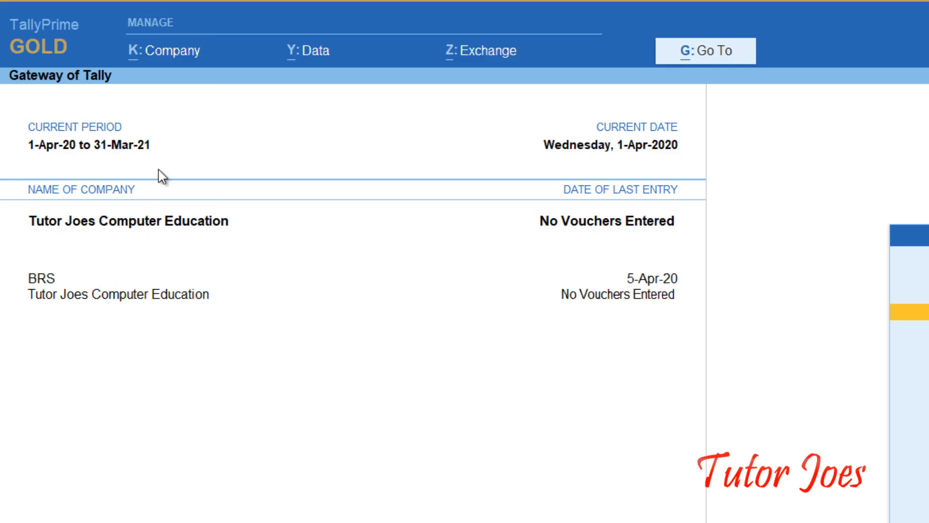
click(179, 56)
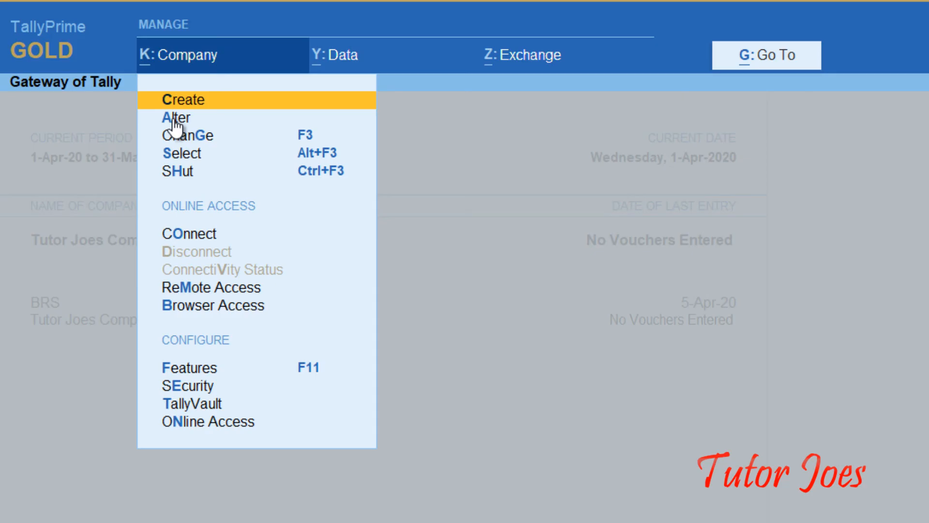
Open Tutor Joes Computer Education in Alter Company to review its details, then exit without changes.
click(173, 118)
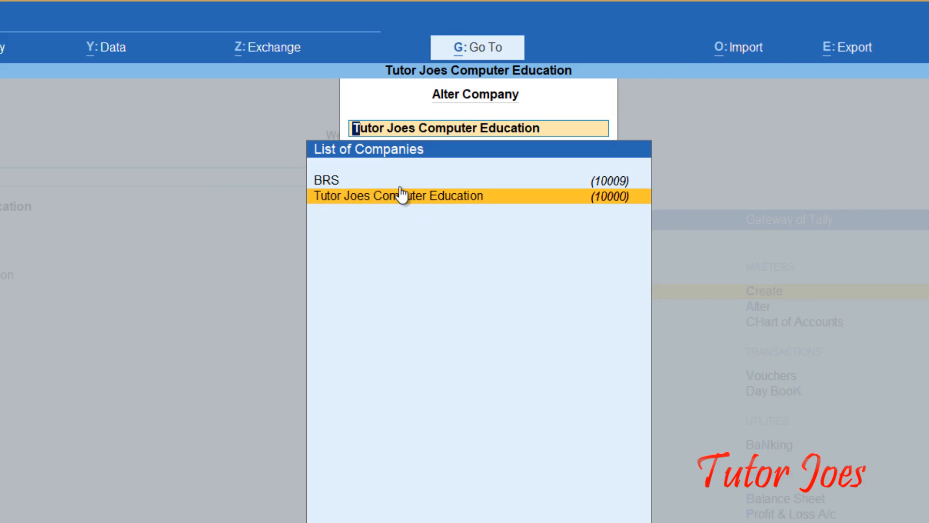
click(336, 196)
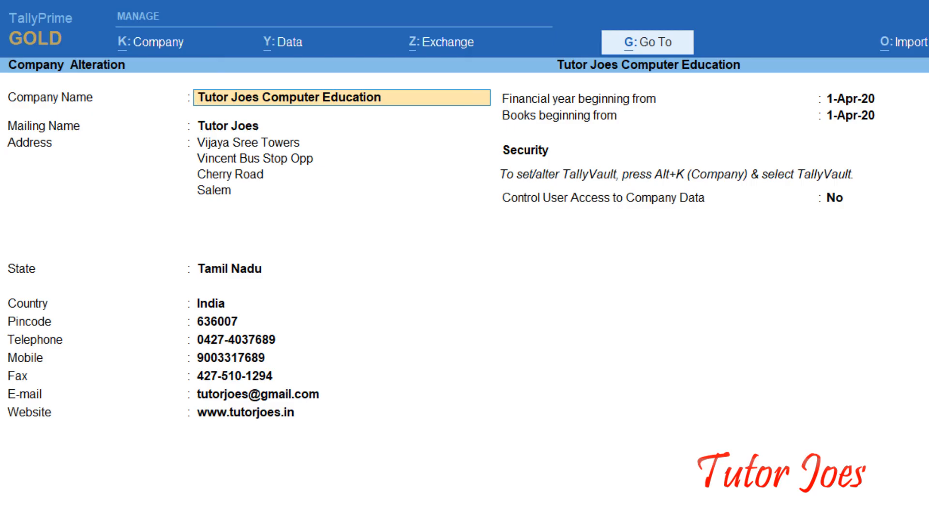
key(BackSpace)
key(Escape)
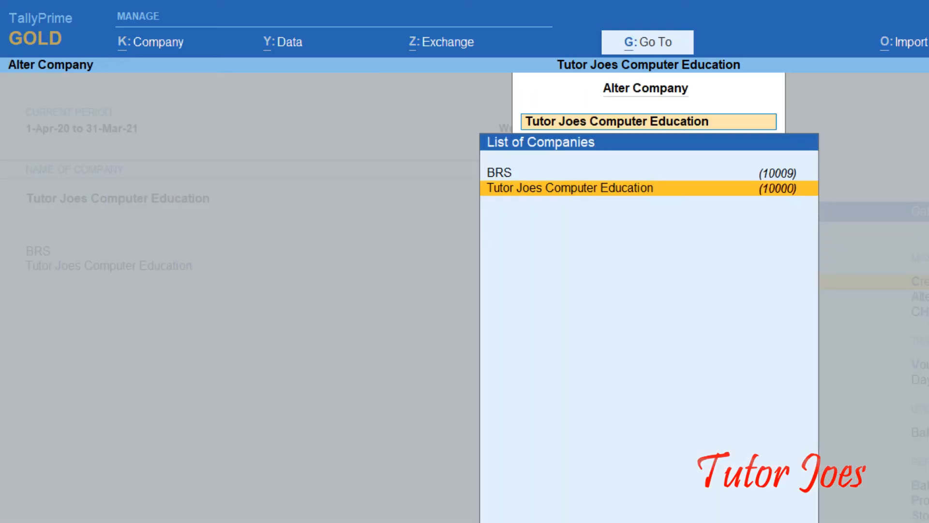
Close the Tally company list, then subscribe to LEARN ALL IN TAMIL with Personalised notifications.
key(Escape)
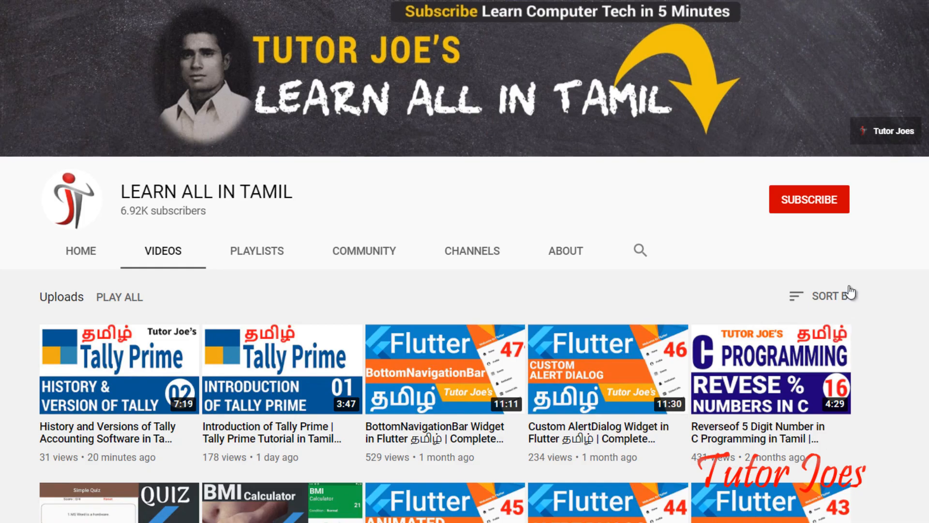
click(810, 201)
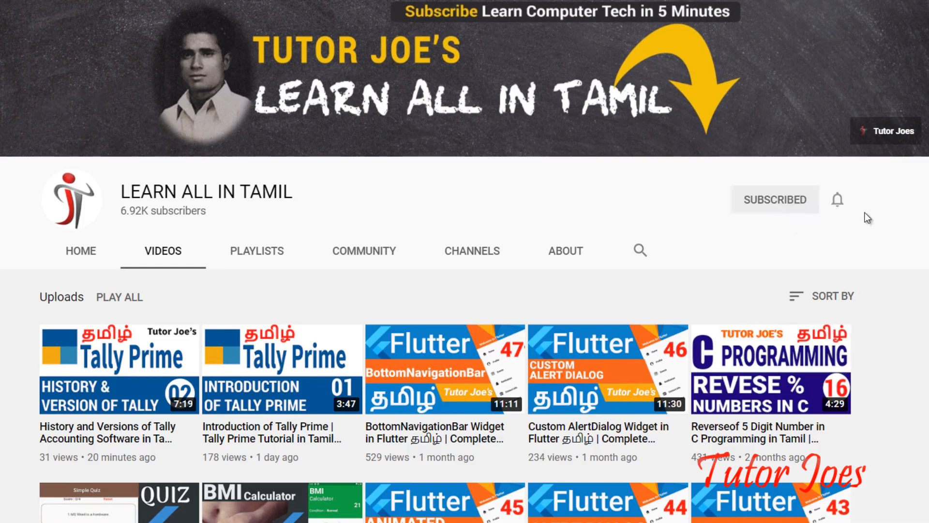
click(839, 201)
click(800, 259)
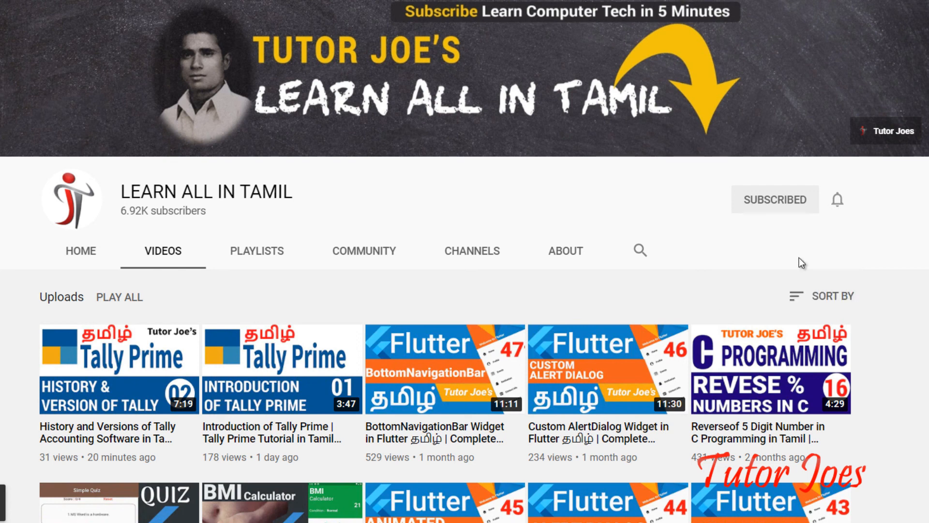